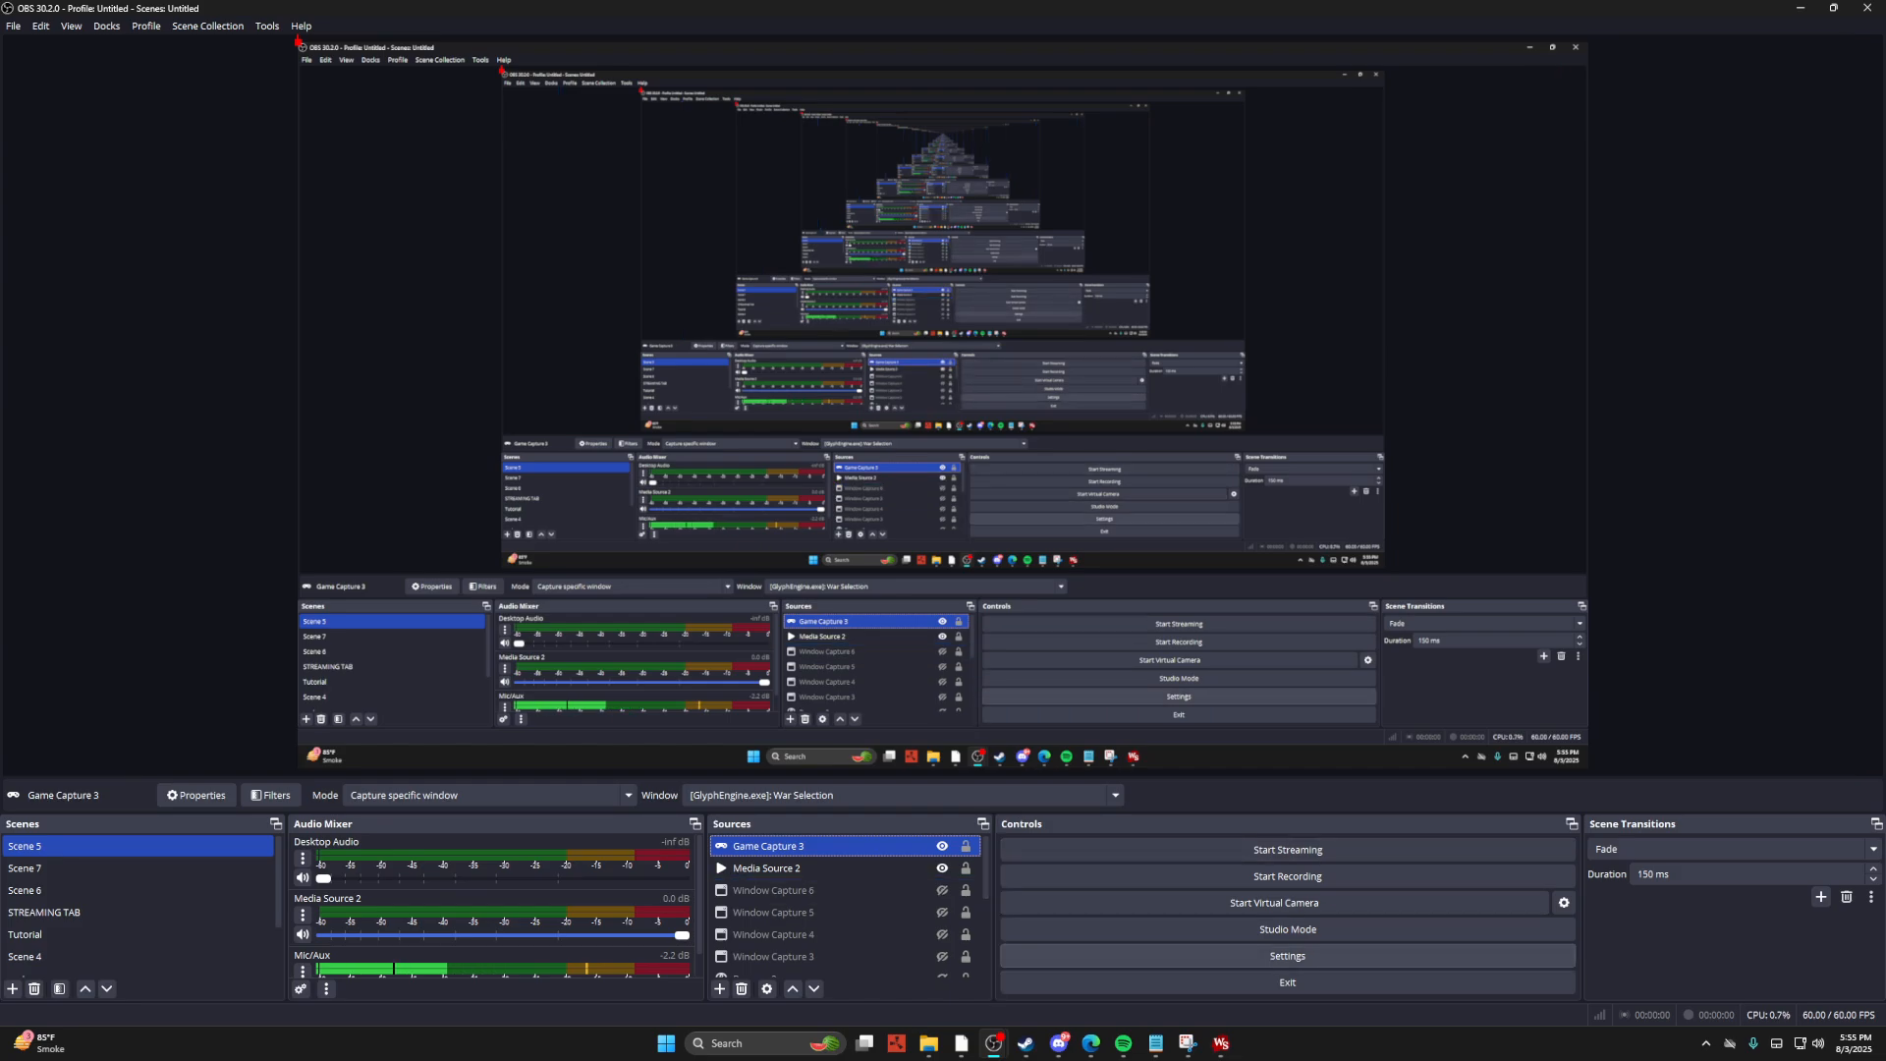
Step: Keep Scarlett 2i2 4th Gen as the Mic/Auxiliary audio device and save the settings
click(1286, 956)
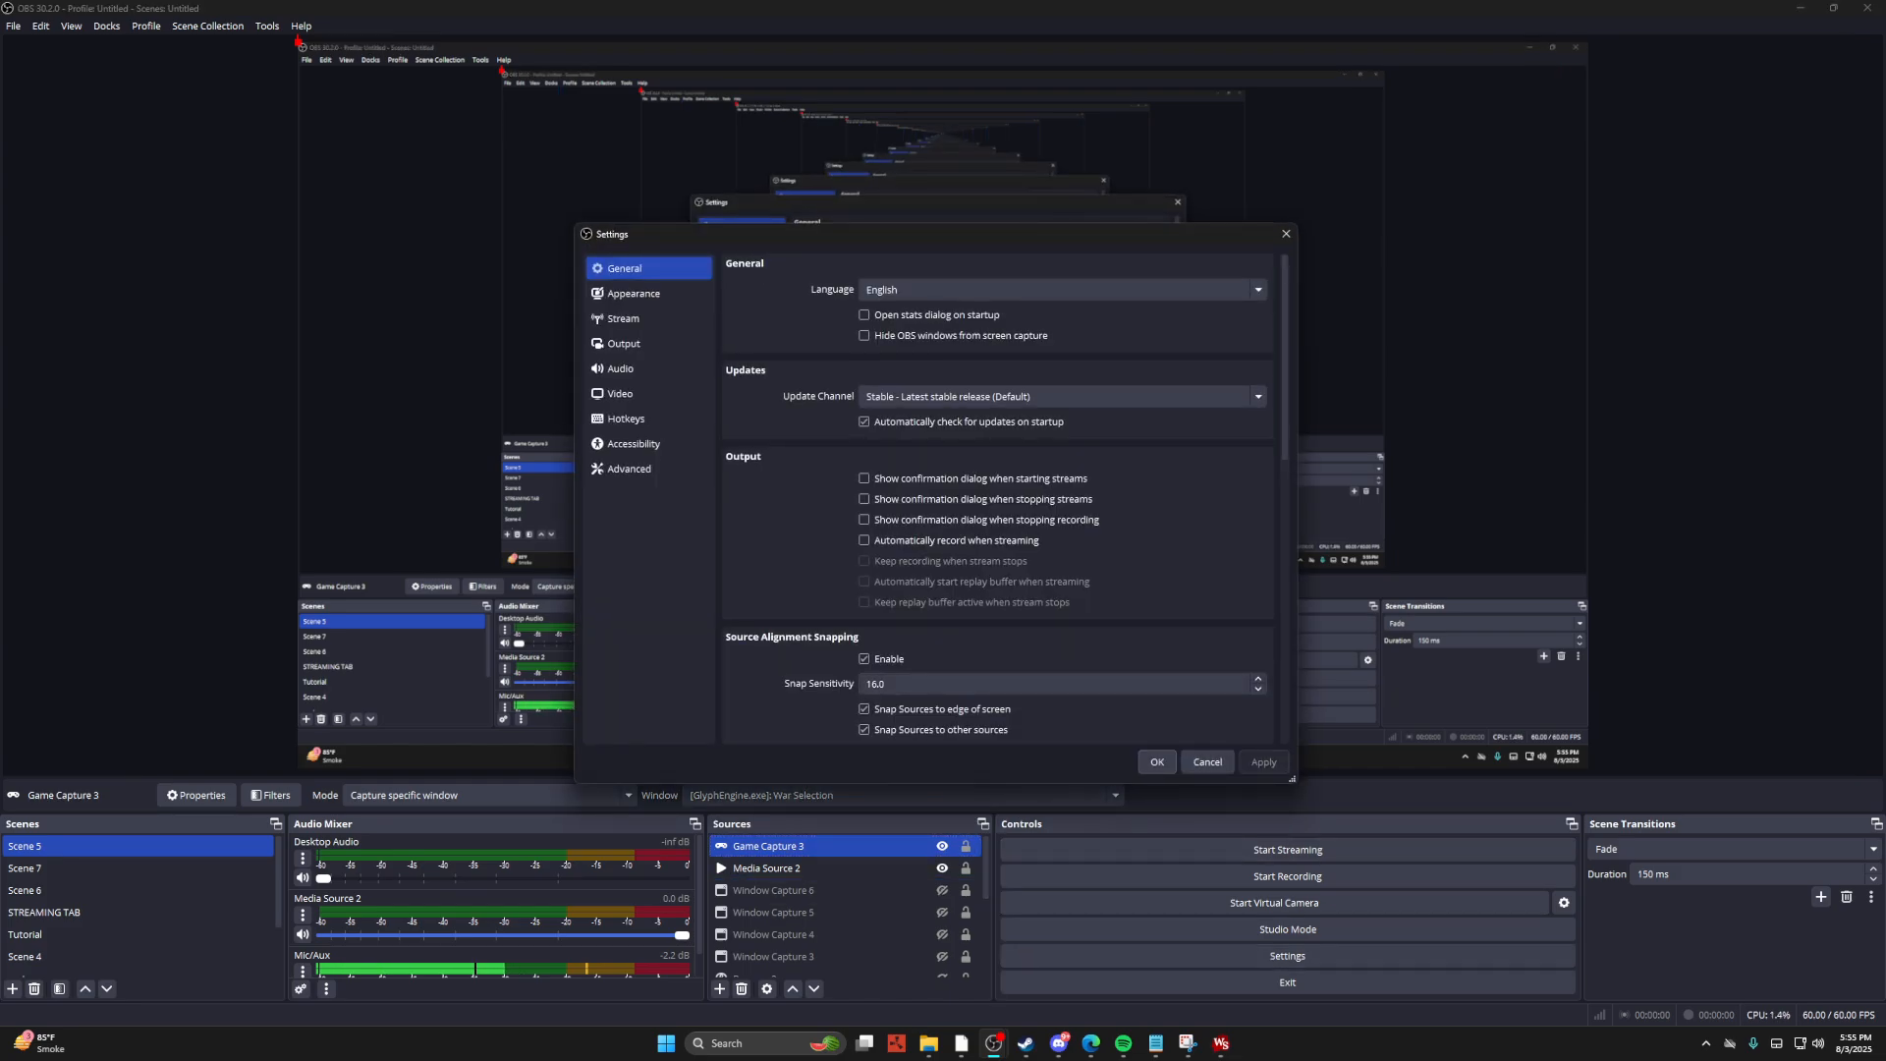
click(619, 368)
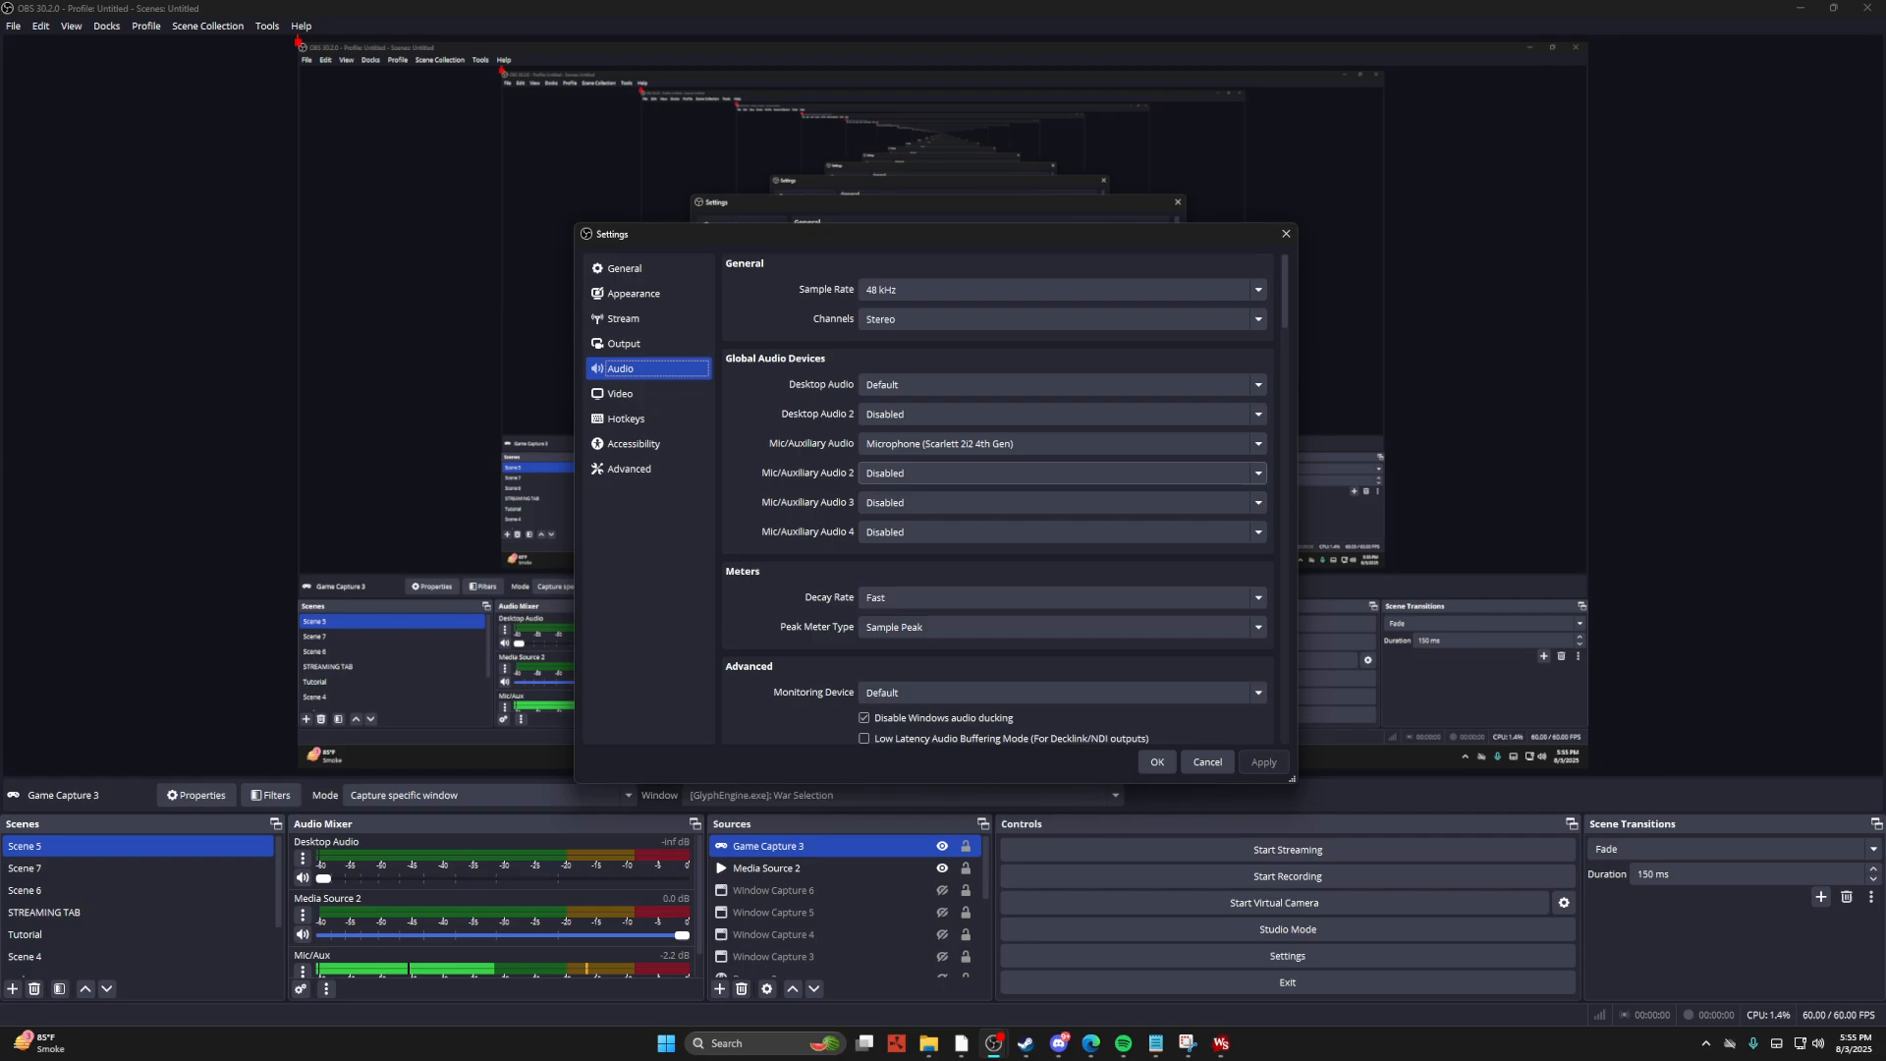
click(1061, 444)
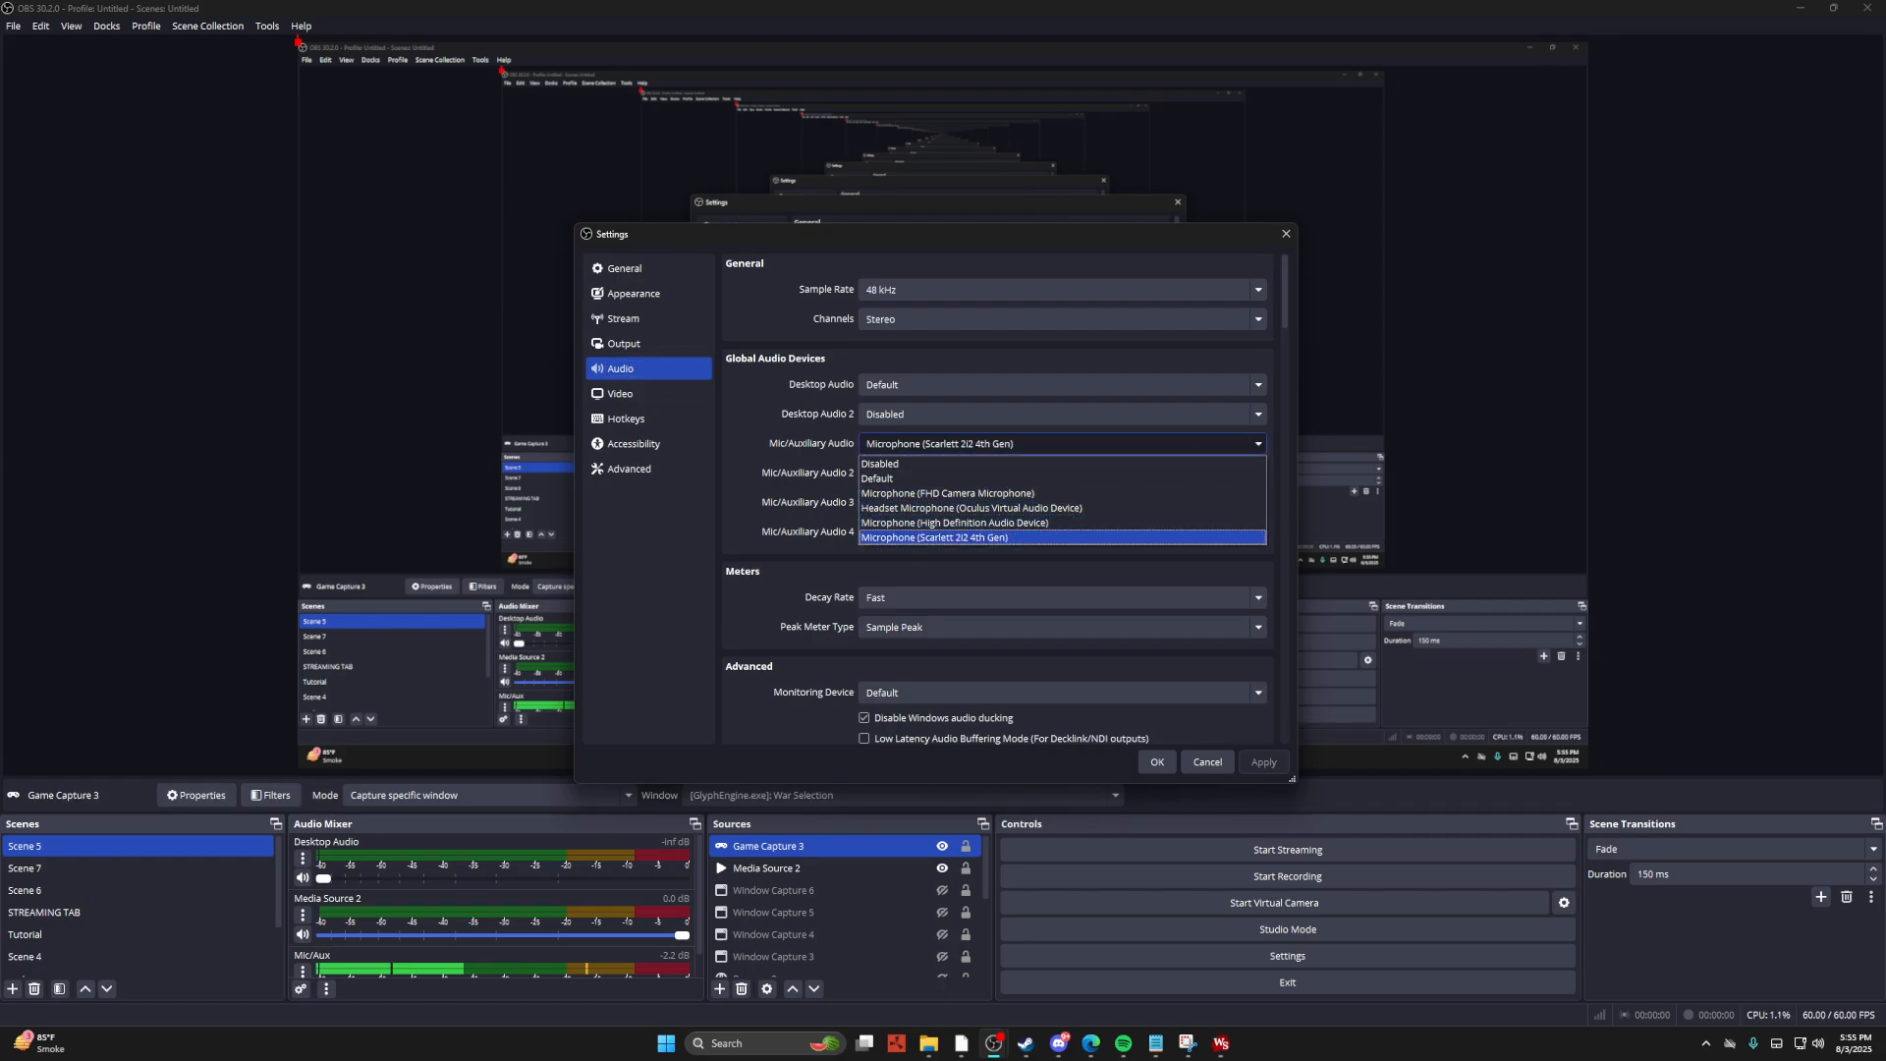
click(1032, 537)
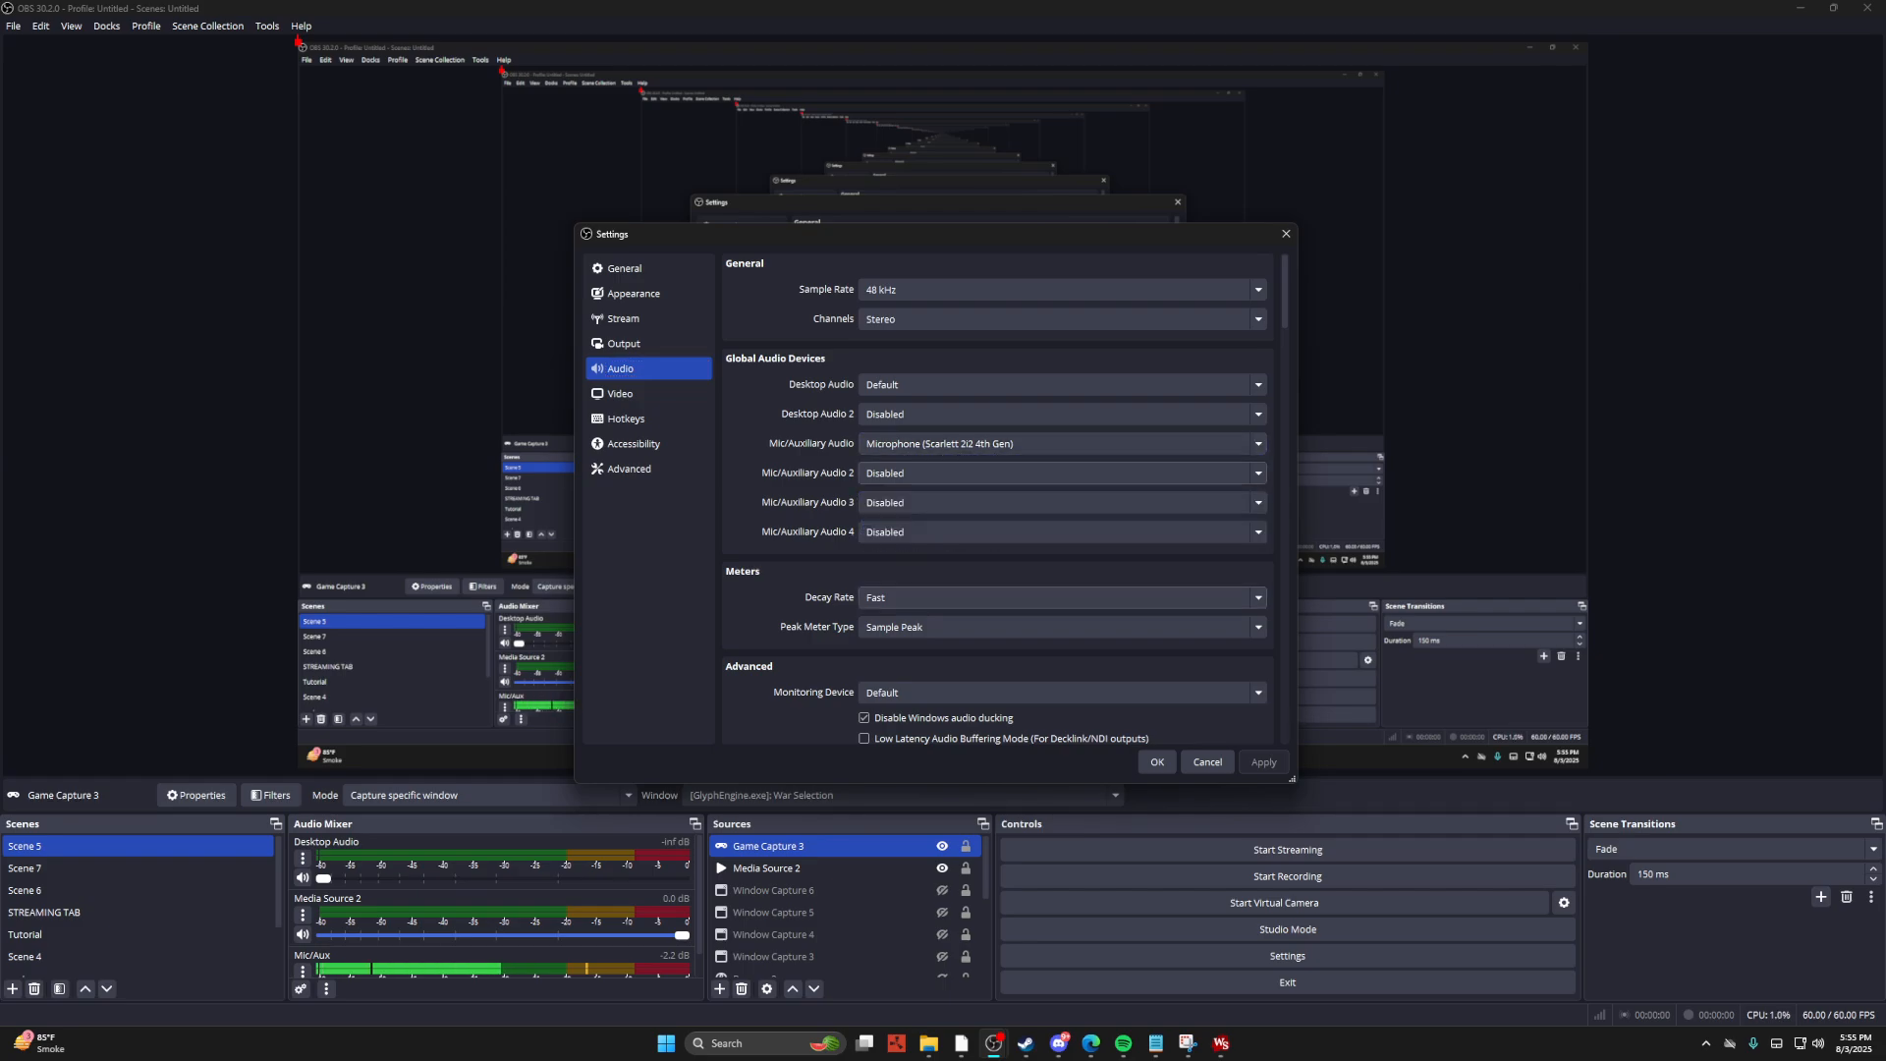
click(1157, 761)
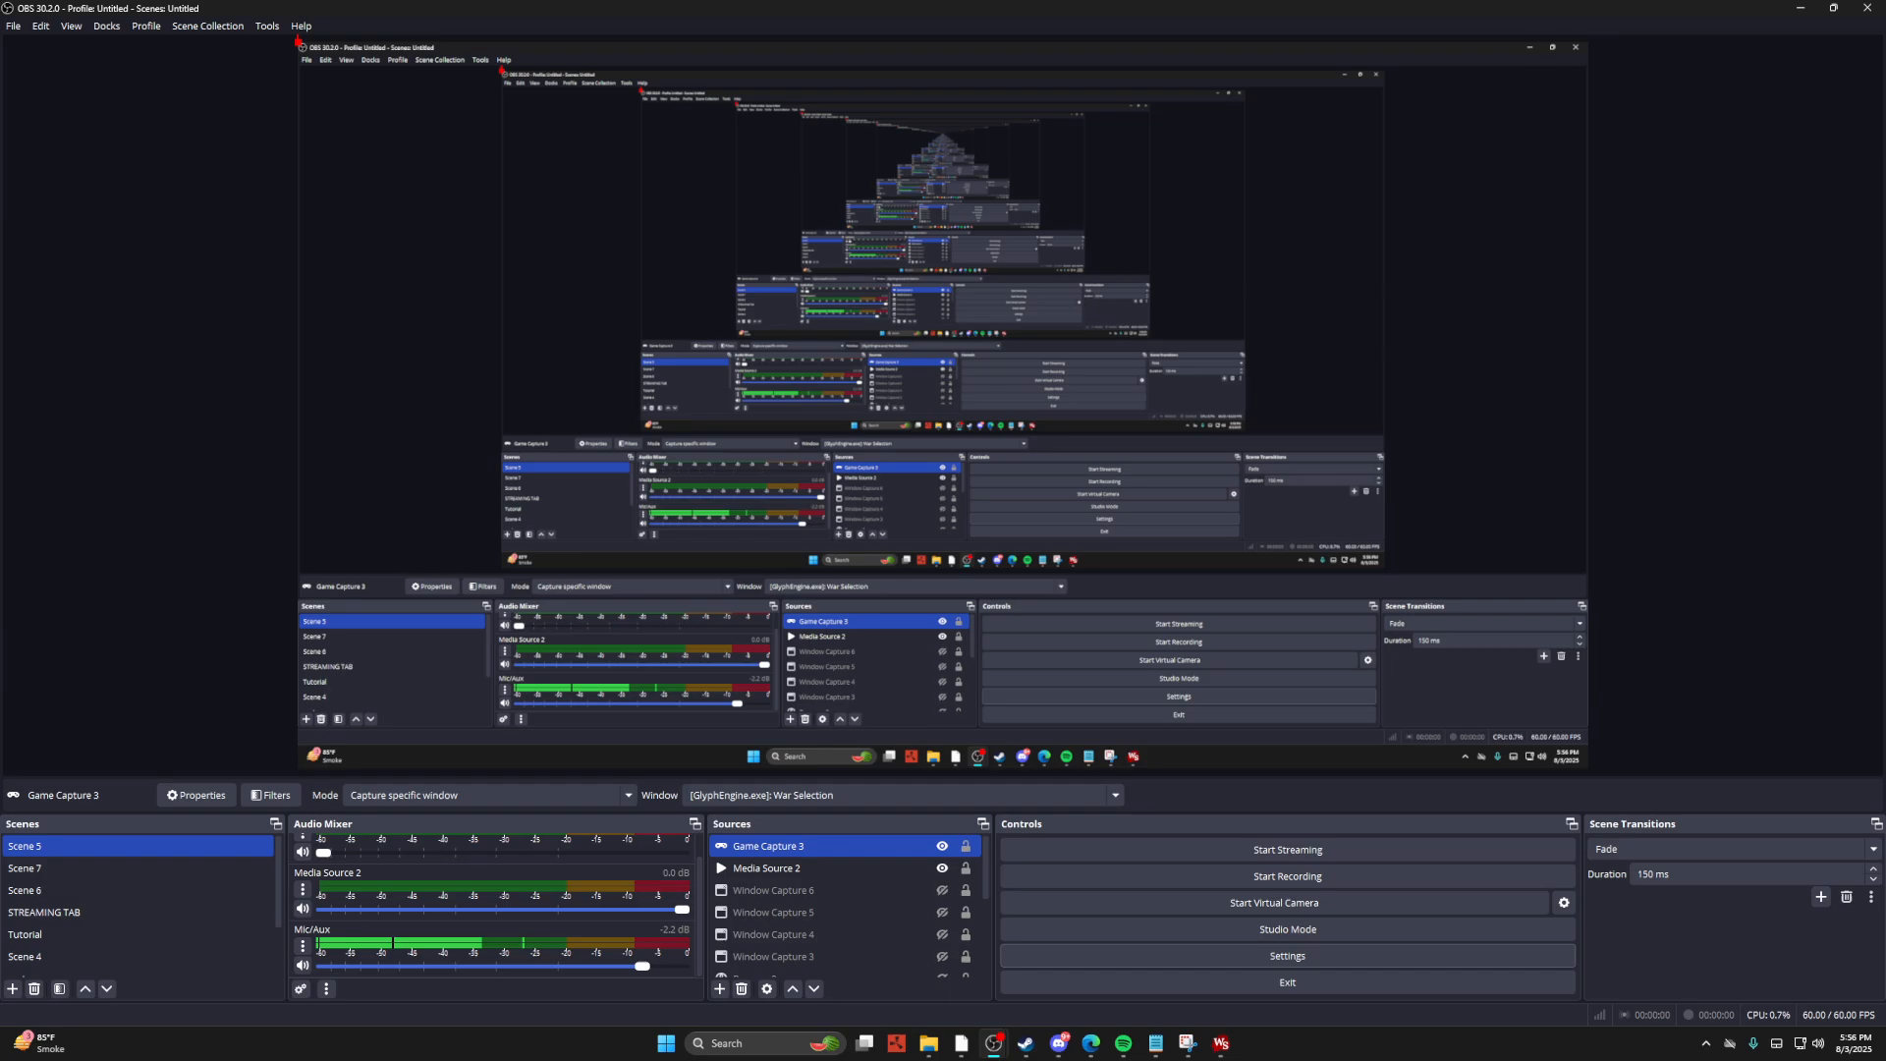
Step: Bring up the context options for the Mic/Aux source in the Audio Mixer
click(137, 913)
right_click(384, 931)
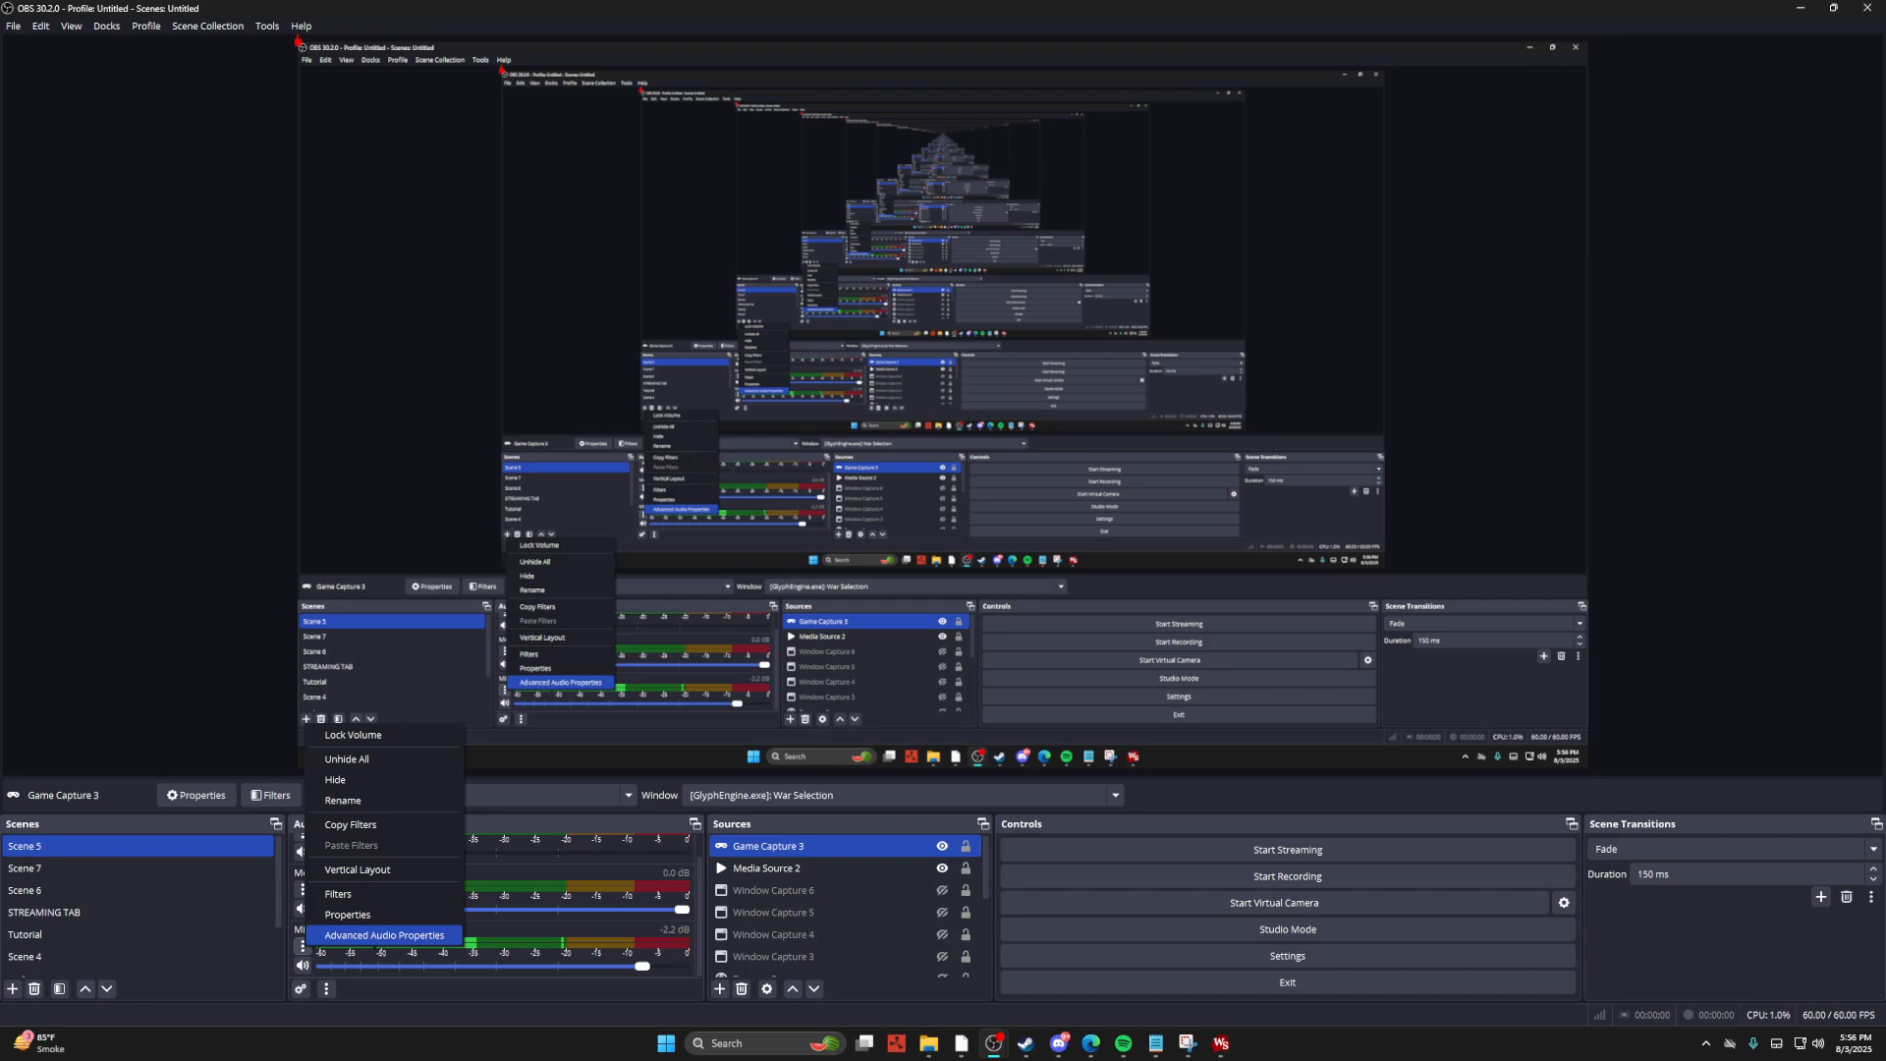
Step: In the Mic/Aux filters, confirm Noise Suppression keeps the RNNoise method
click(337, 893)
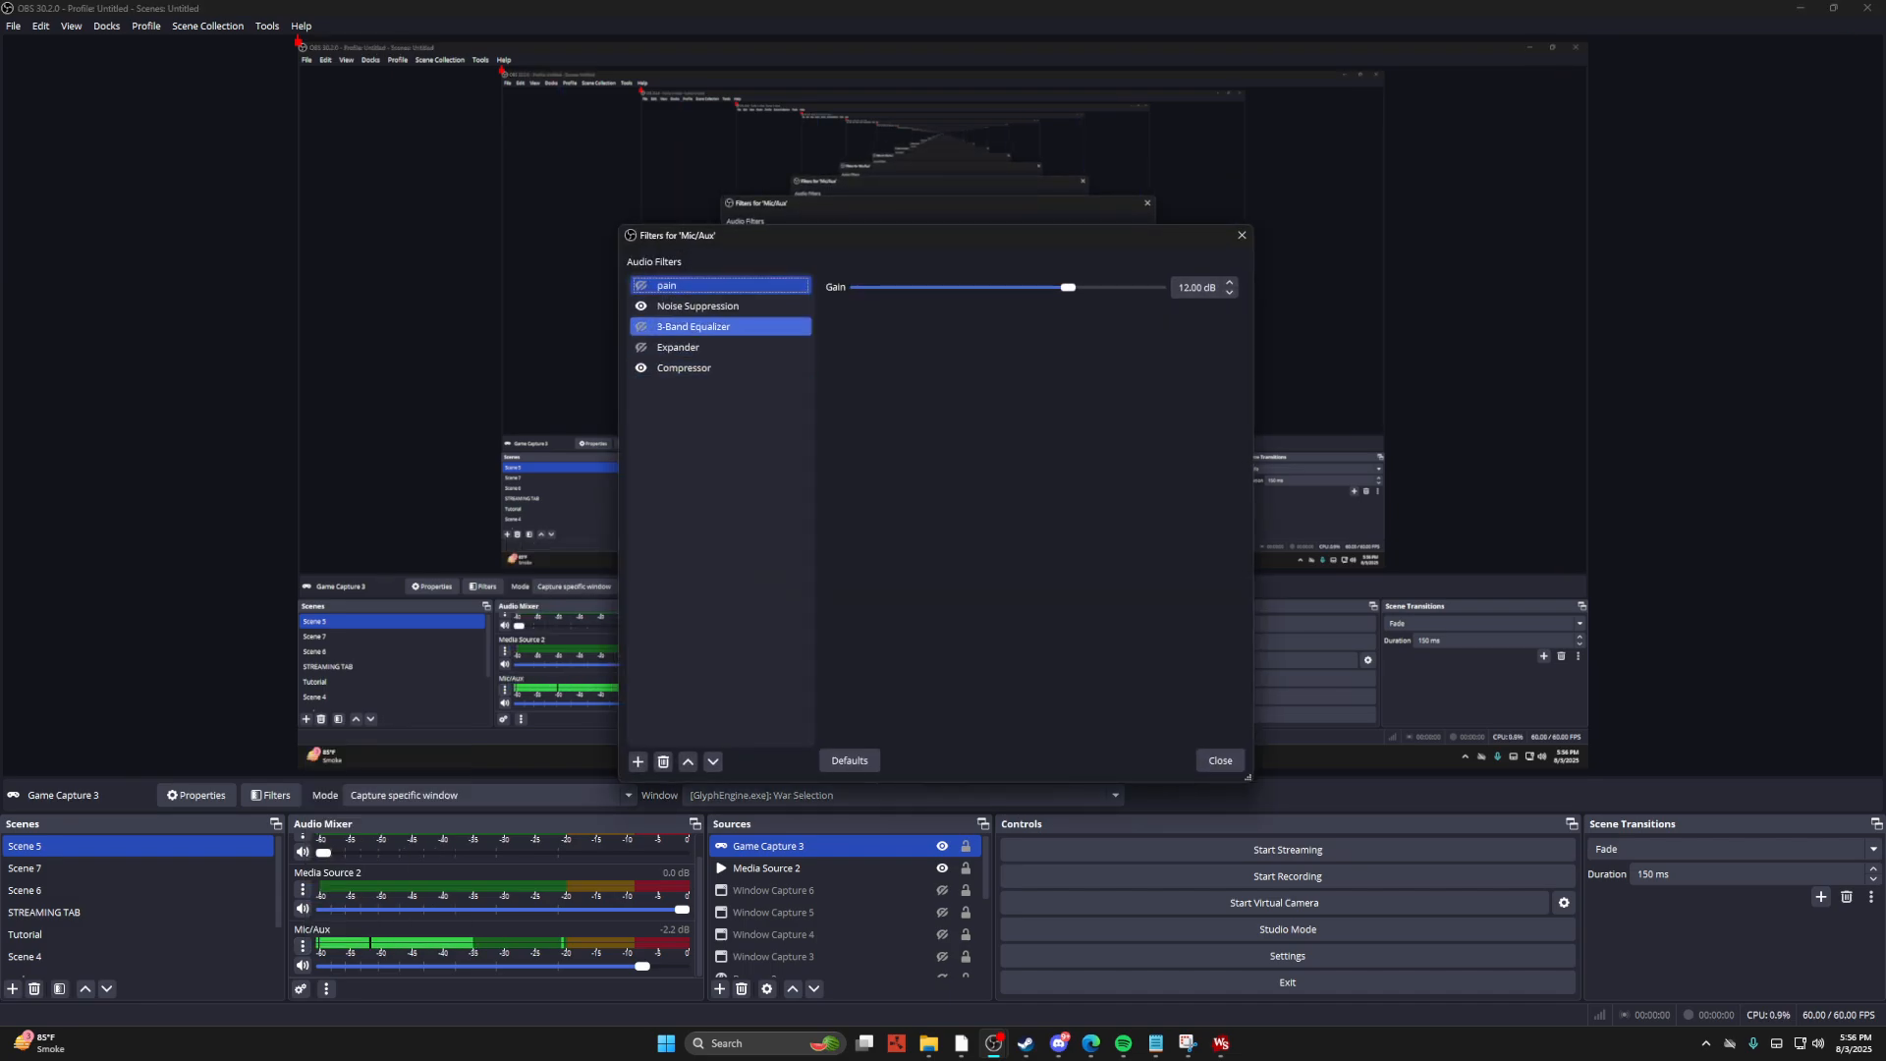
click(696, 306)
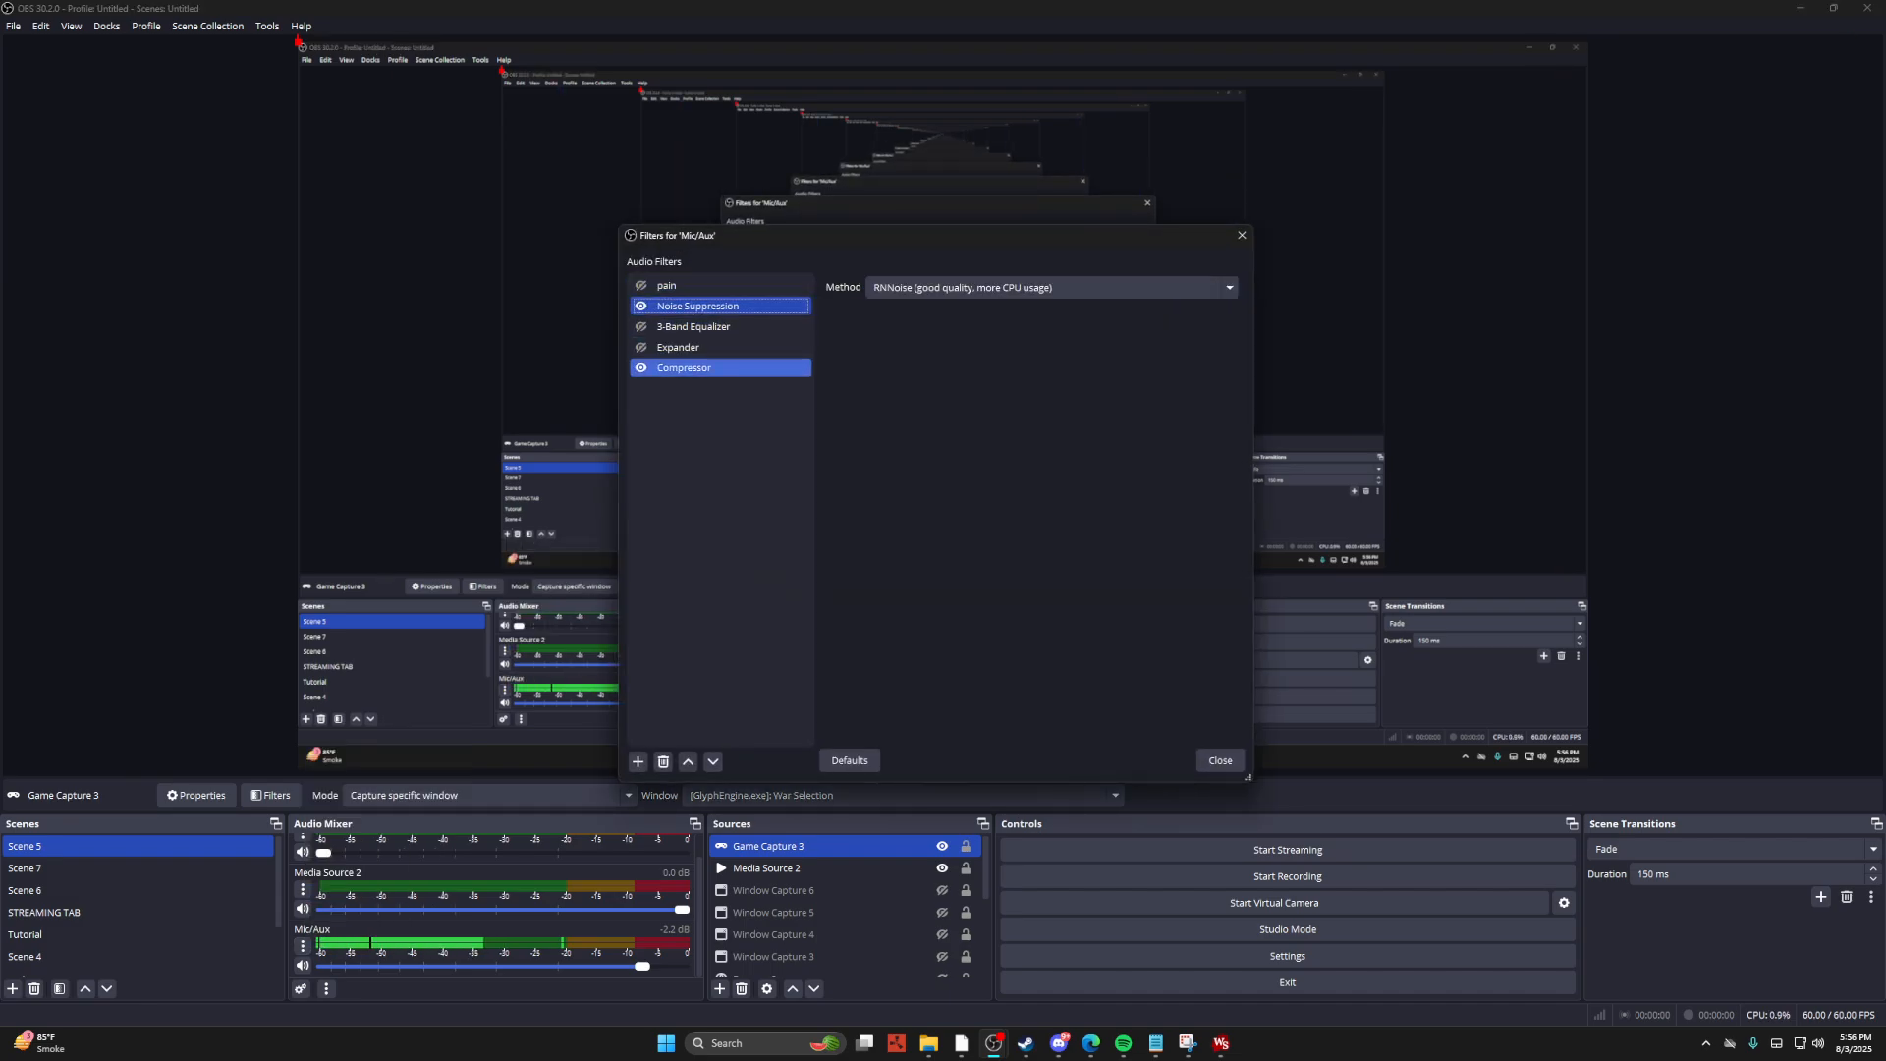
click(684, 367)
click(698, 306)
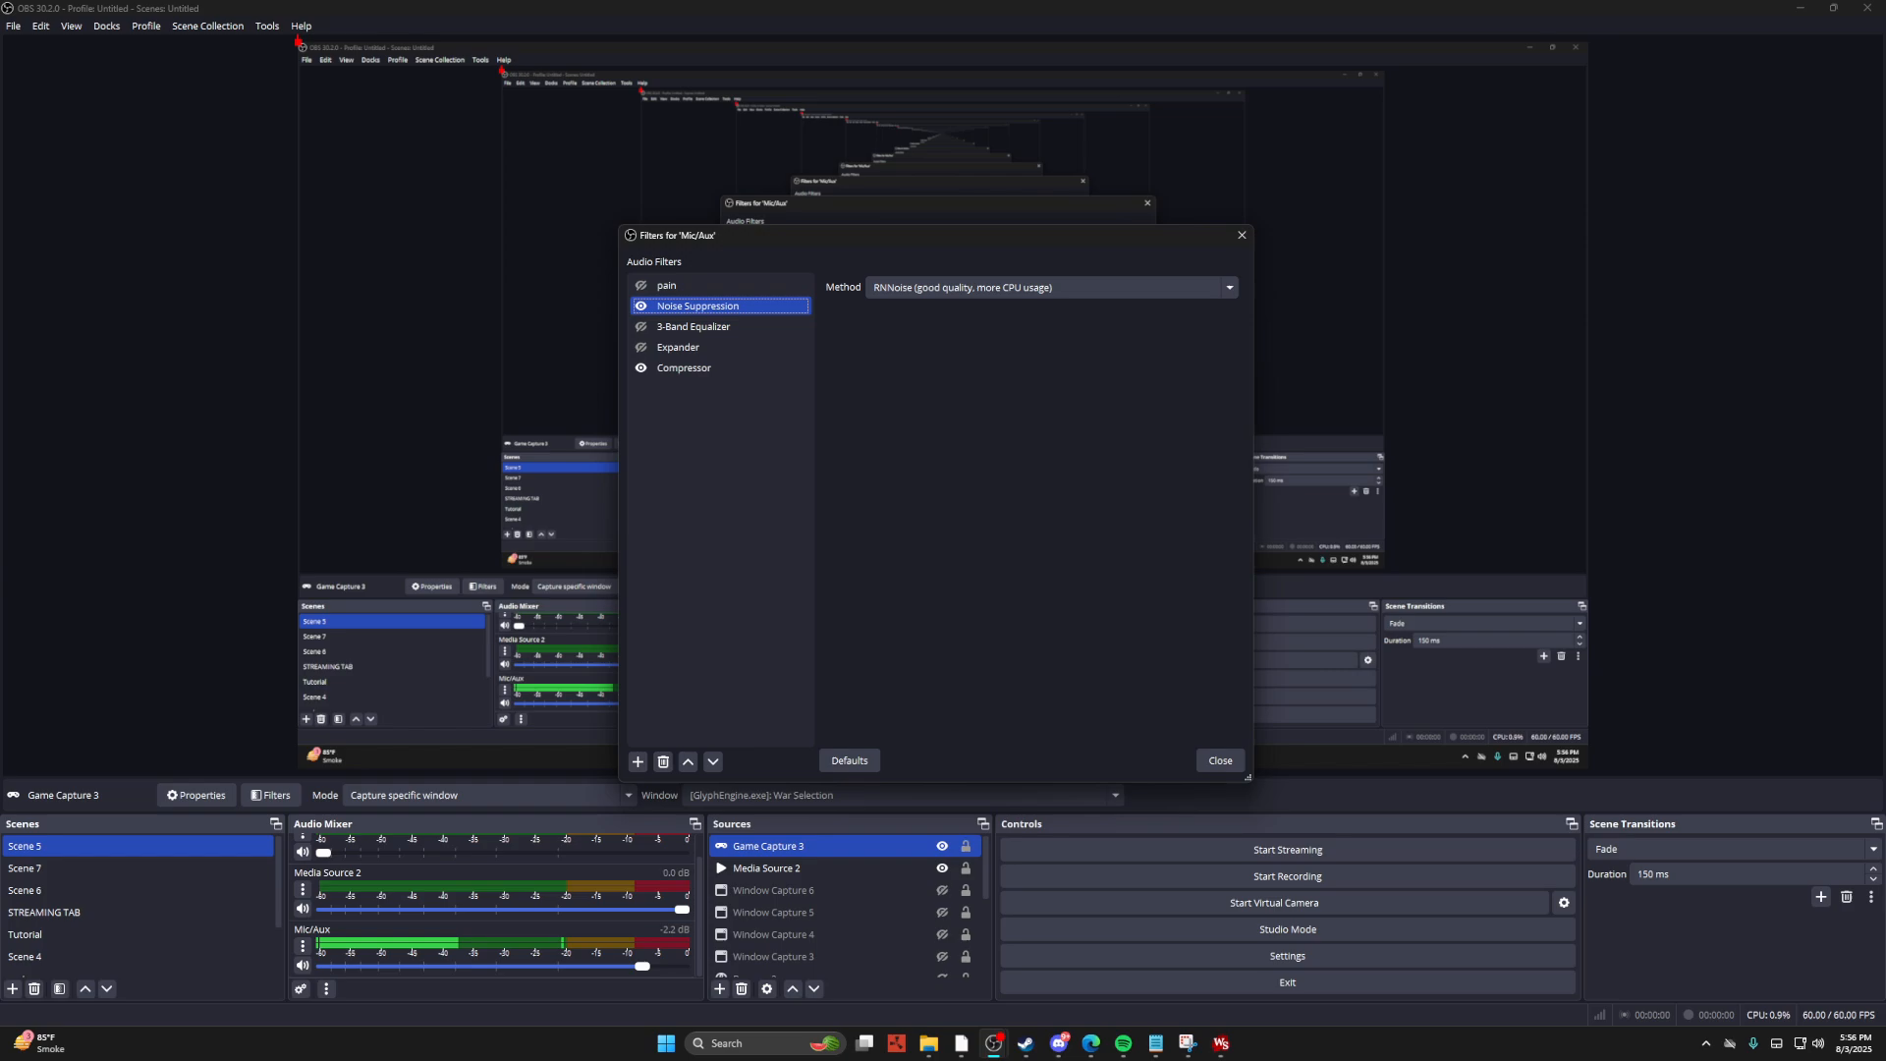
click(1053, 288)
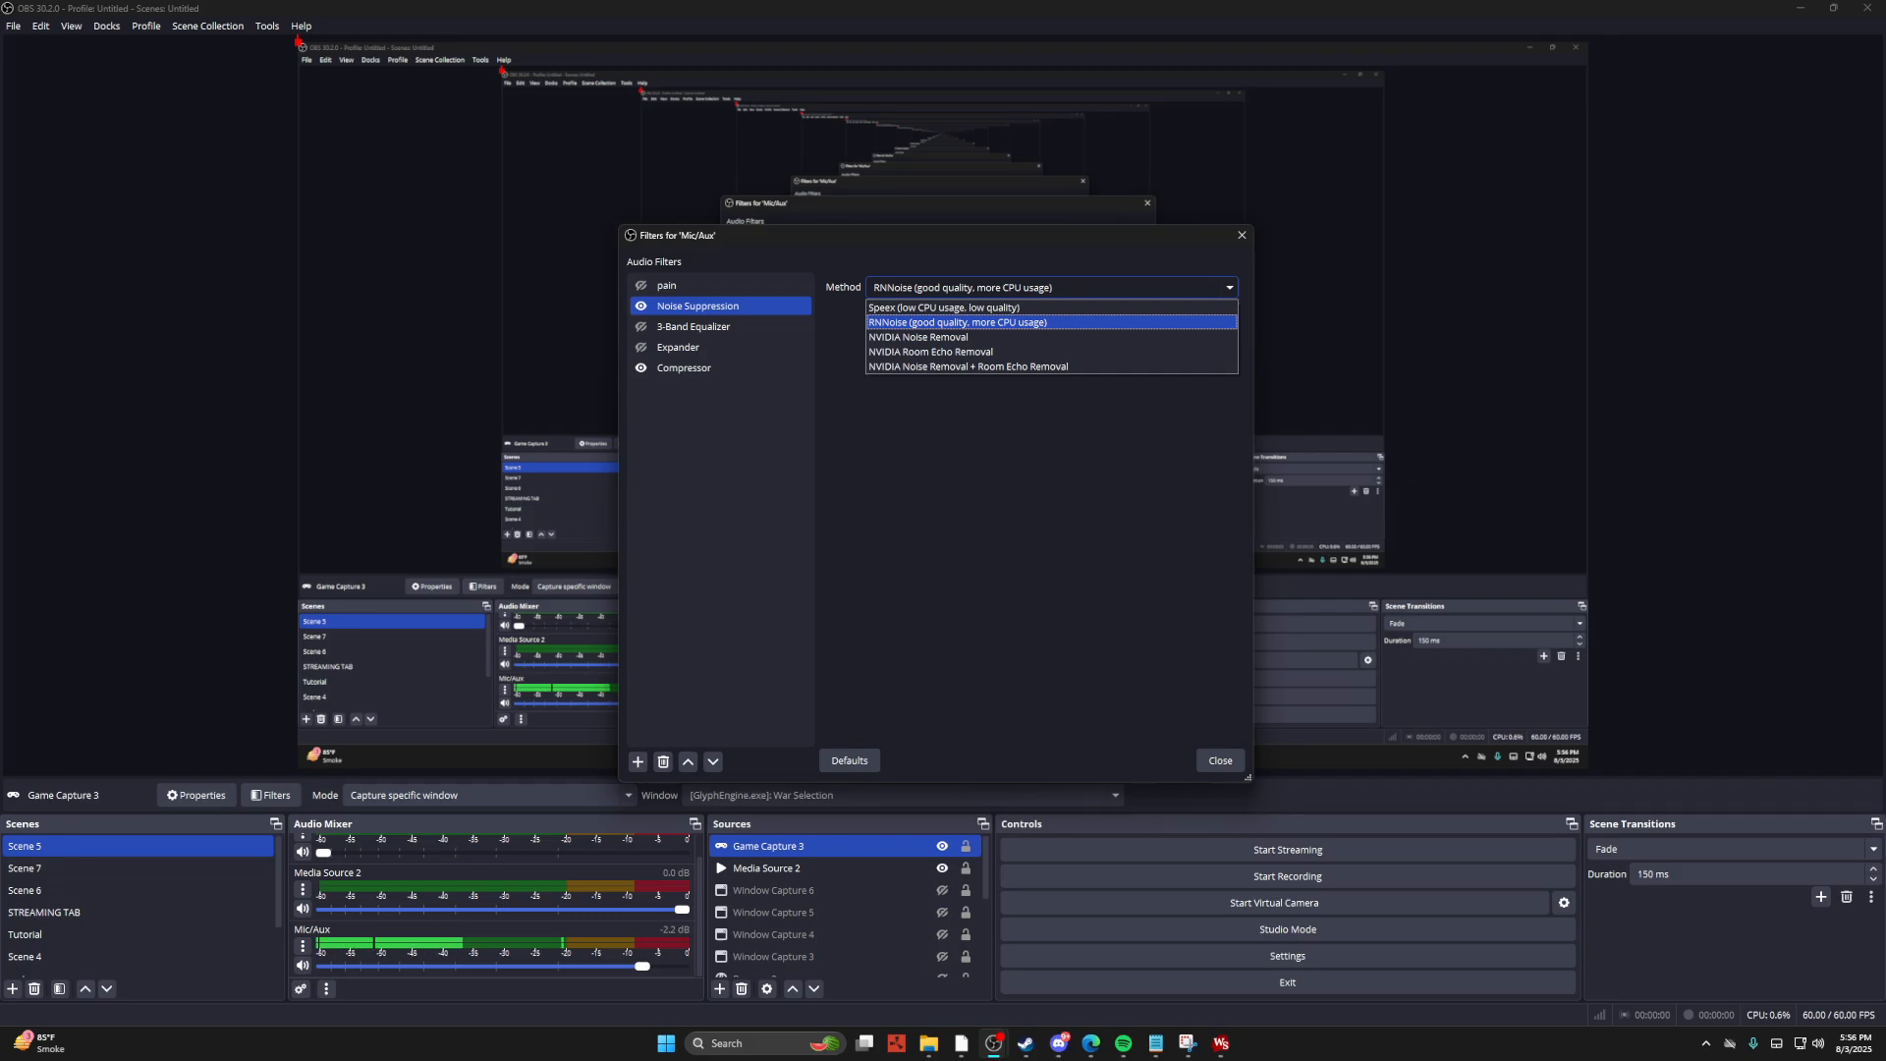
key(Escape)
Step: Show the Compressor settings and move the filters window up and to the left
click(684, 367)
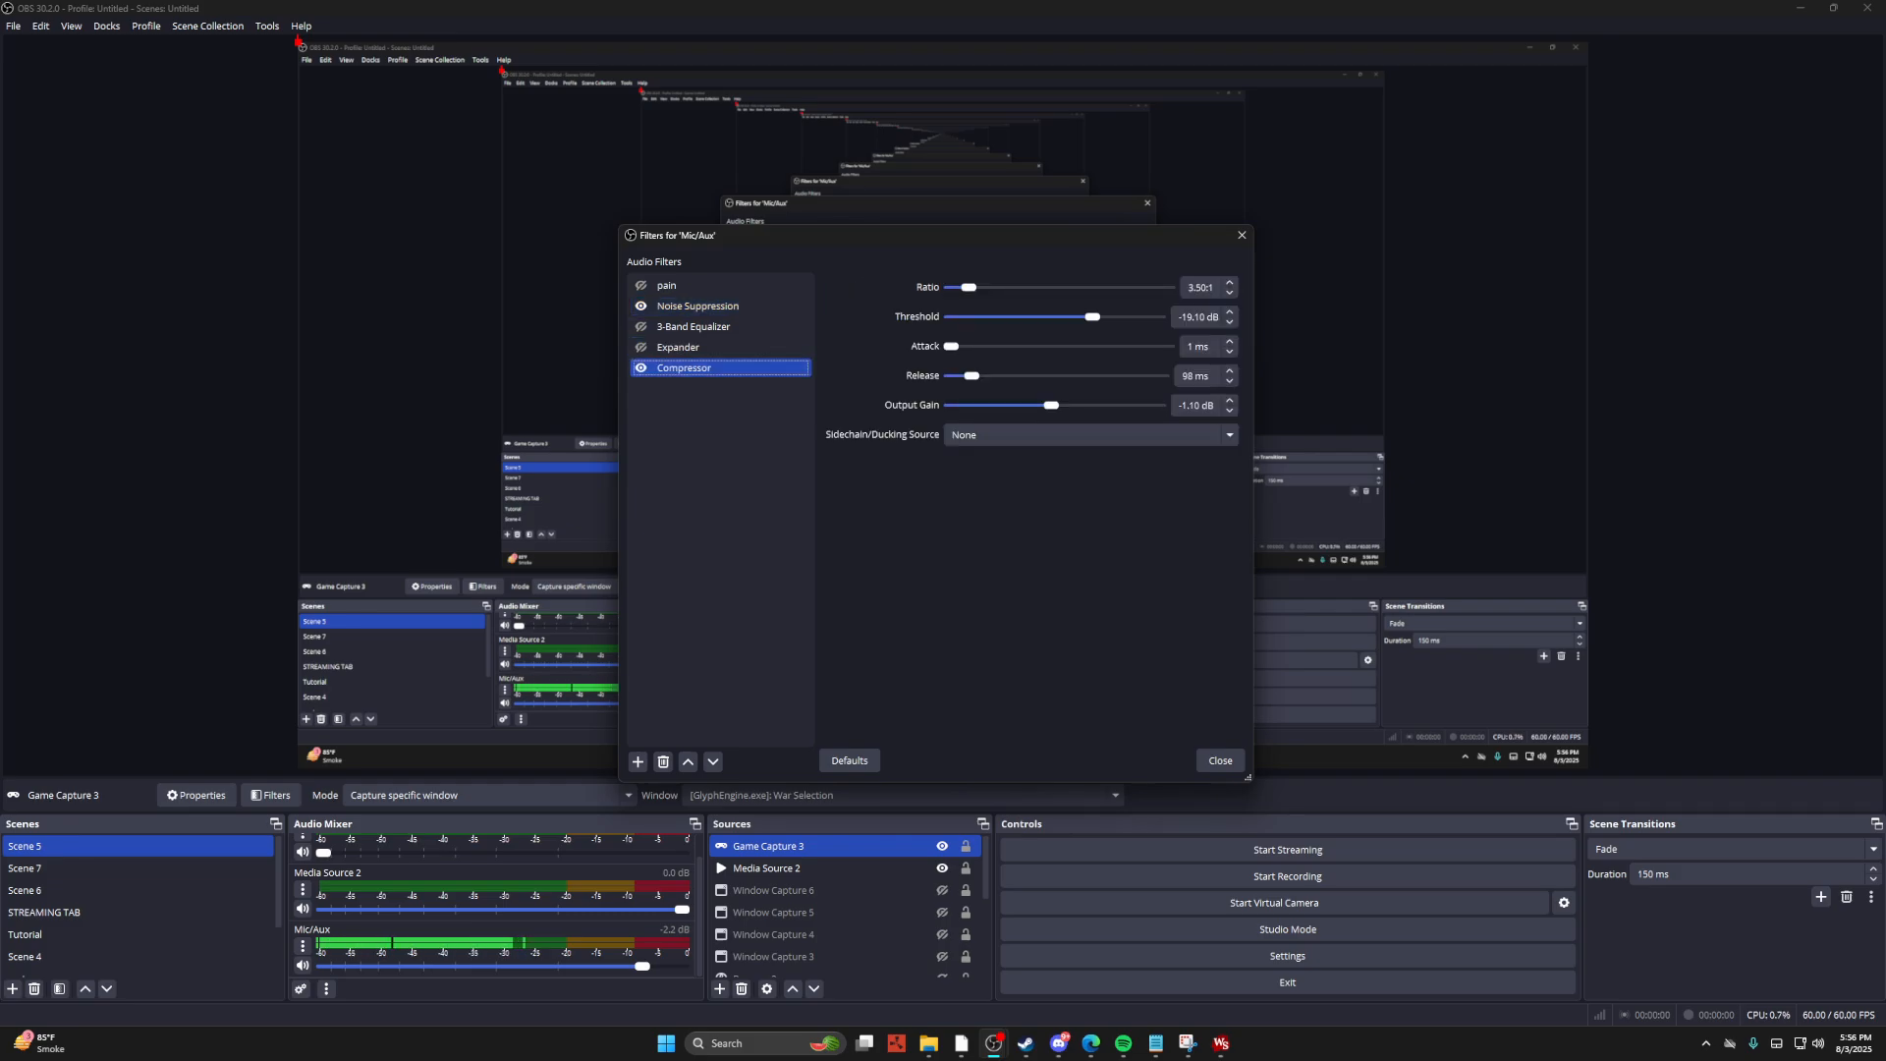
drag(914, 234, 722, 216)
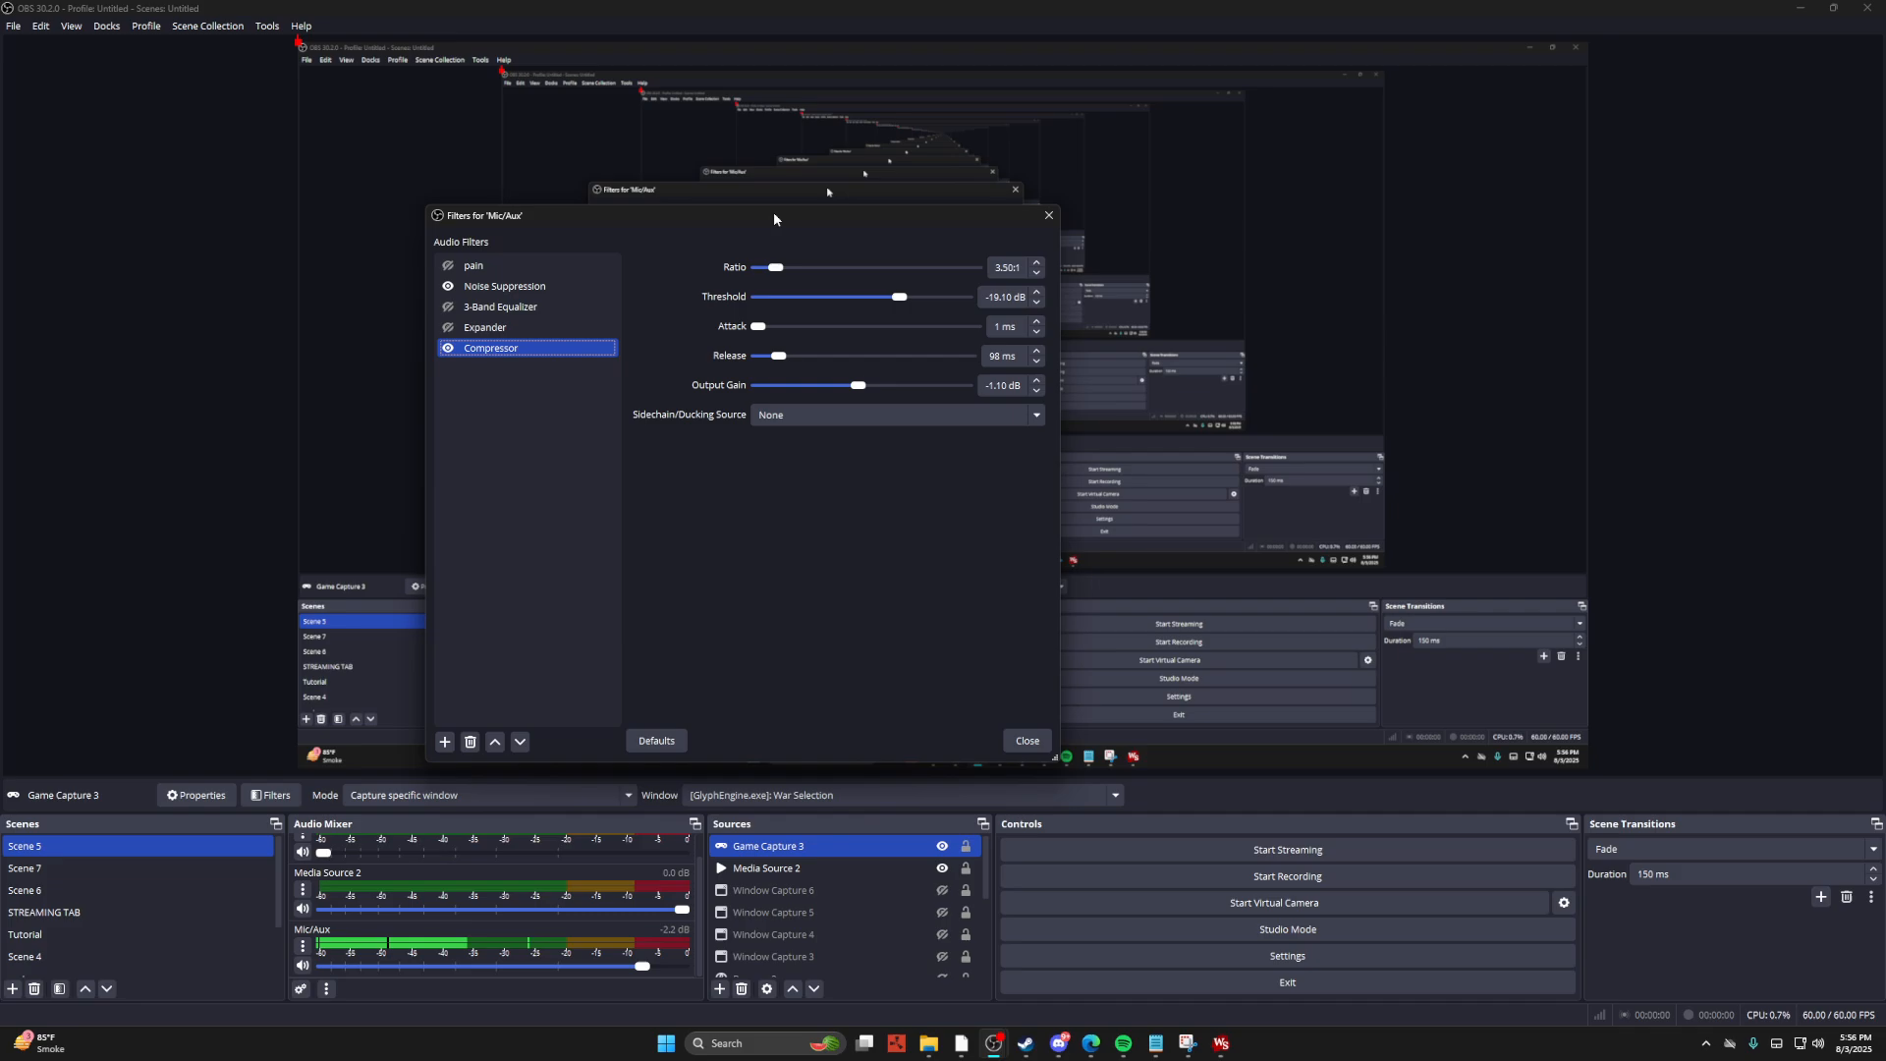